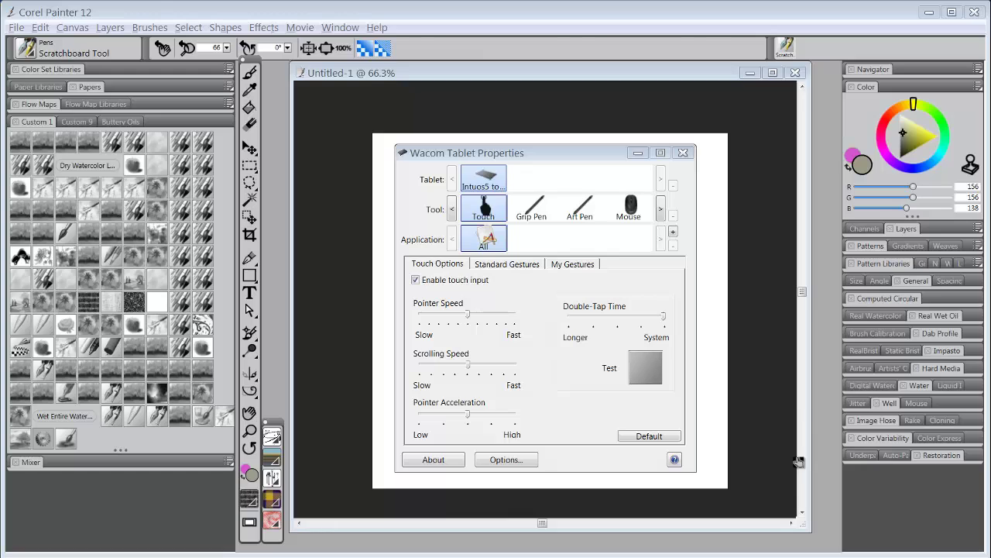
# View the Mouse settings in Wacom Tablet Properties, and turn touch input off and back on for the Touch tool.
pyautogui.click(631, 211)
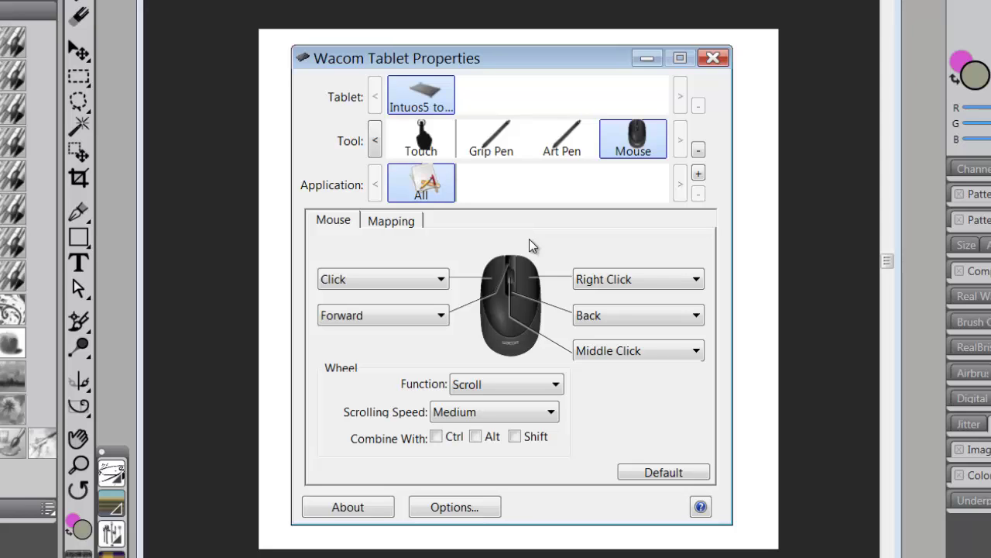
pyautogui.click(423, 146)
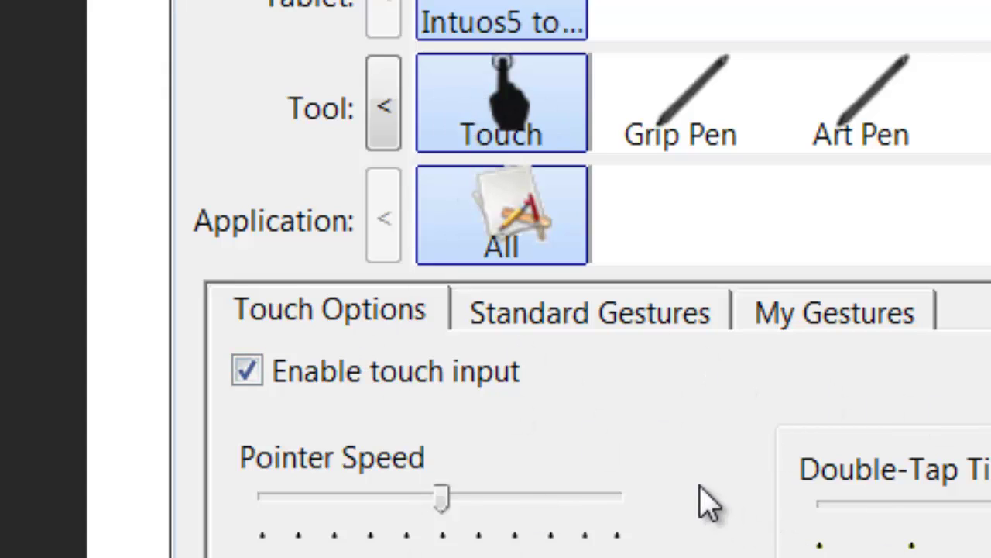
pyautogui.click(247, 373)
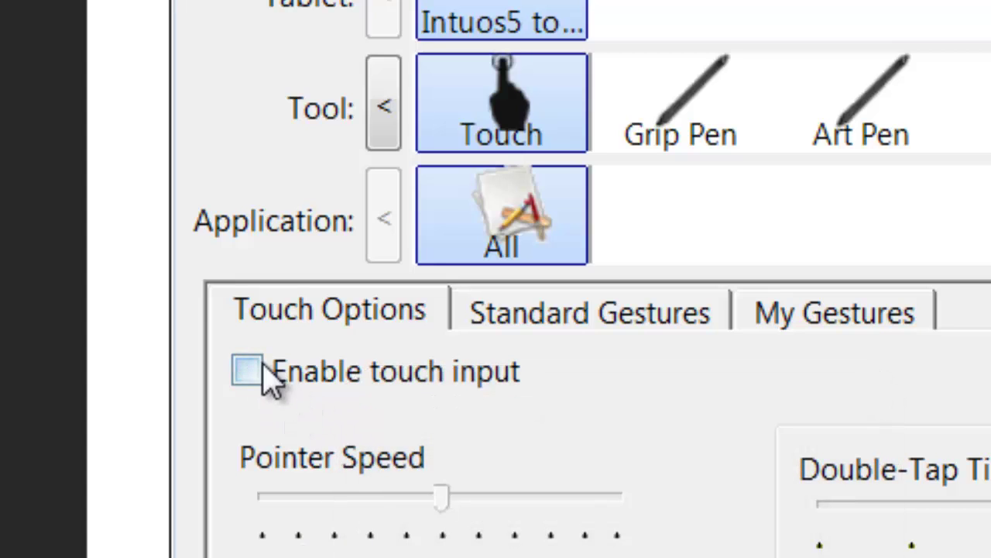
pyautogui.click(248, 372)
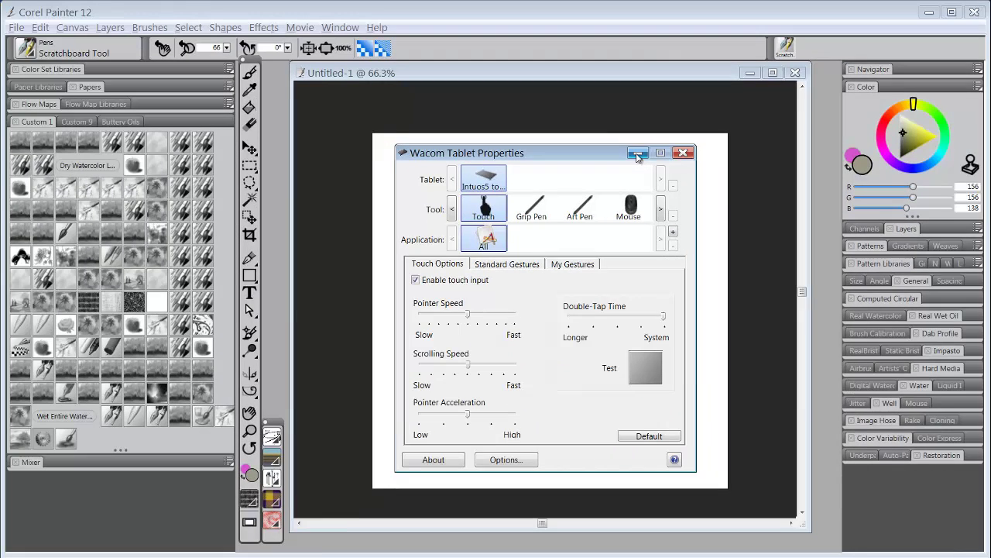
pyautogui.click(636, 156)
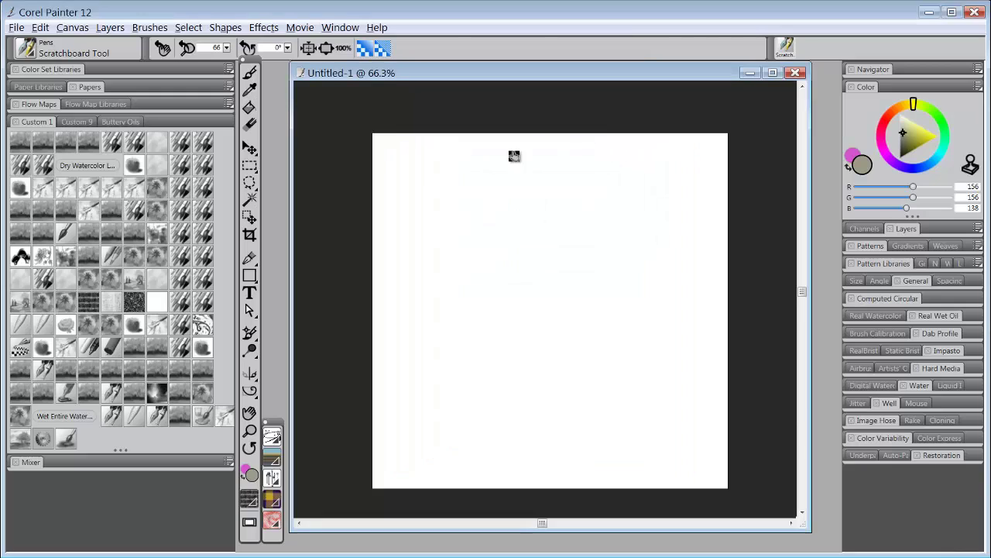
# Enable Multi-Touch for compatible Wacom devices in Corel Painter's General preferences.
pyautogui.click(40, 27)
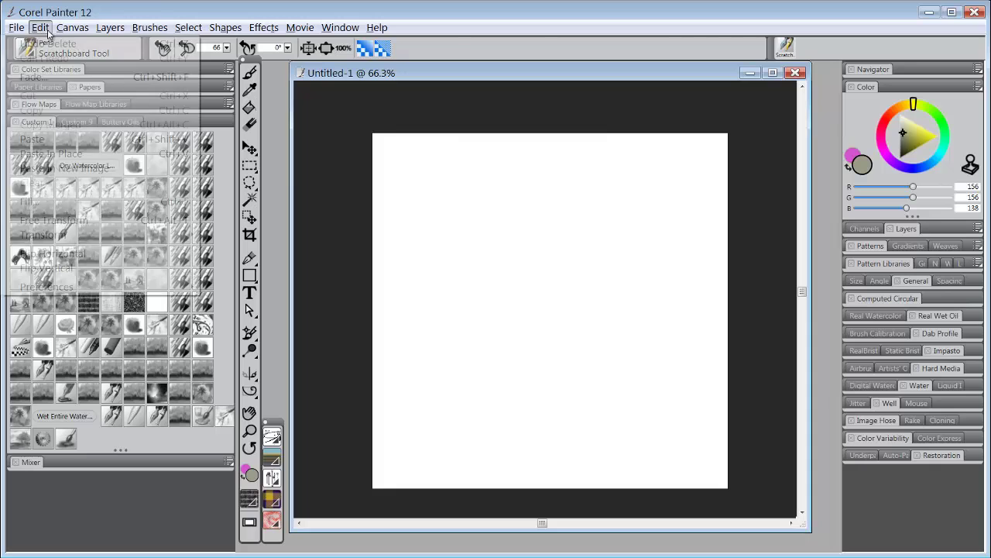
pyautogui.moveTo(64, 290)
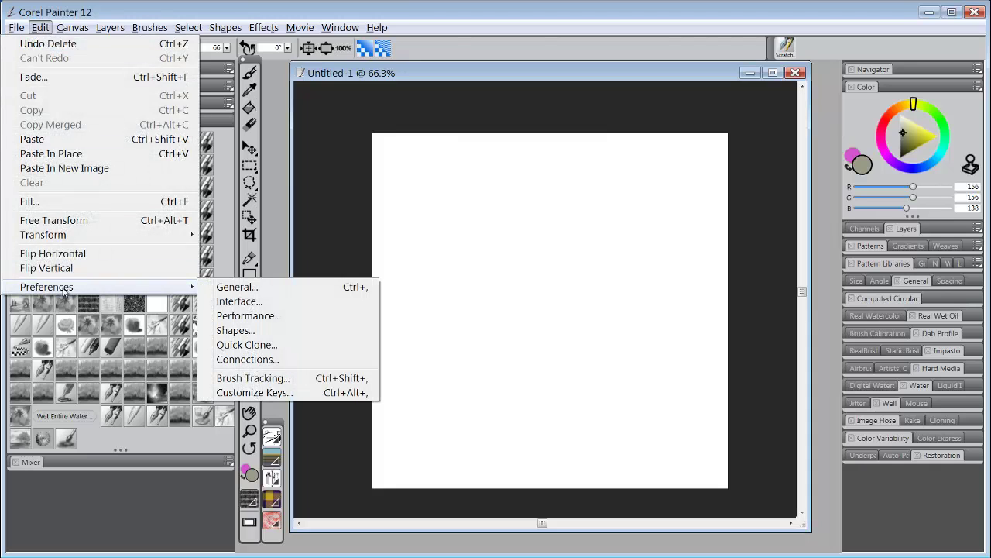
pyautogui.click(232, 288)
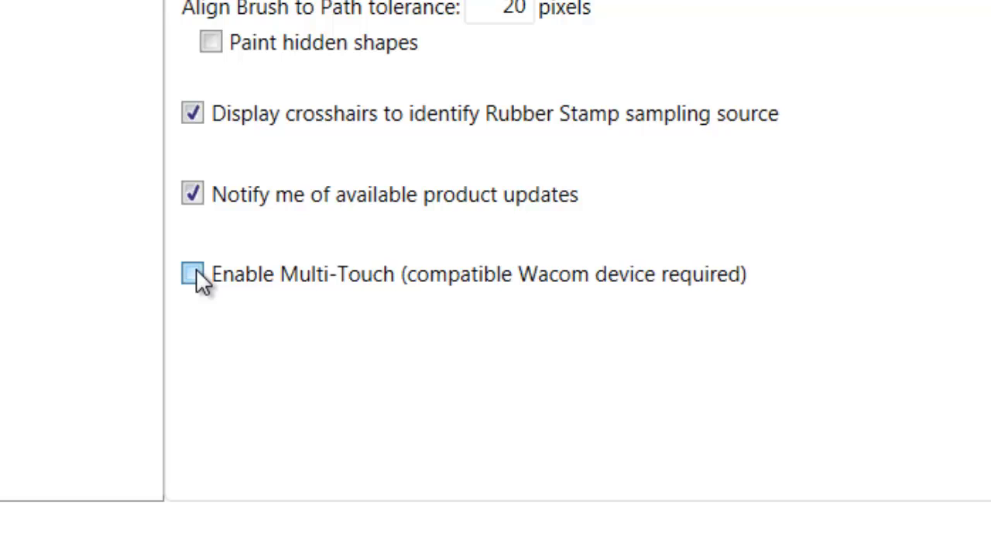
pyautogui.click(196, 269)
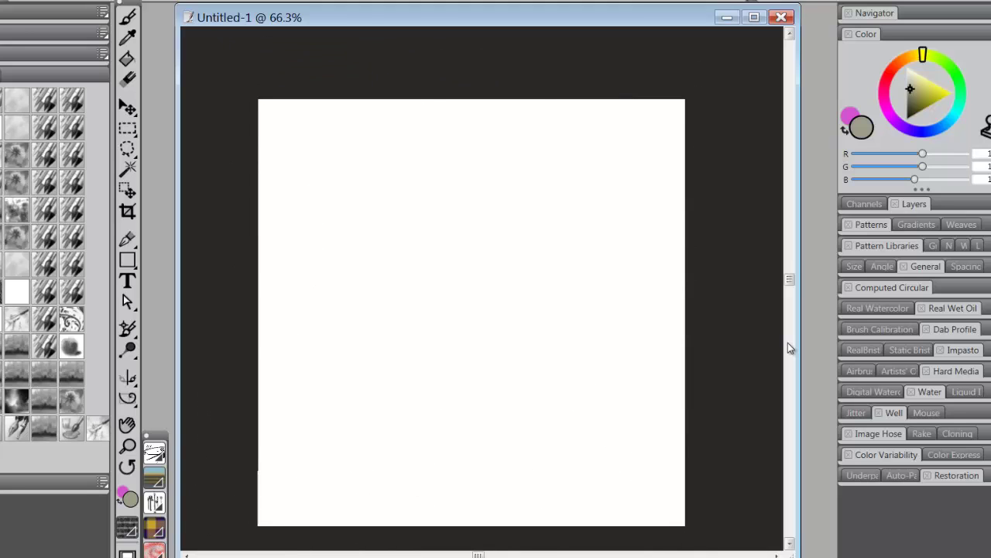
# Test multi-touch navigation by shrinking and slightly rotating the blank canvas, and restore its view with Zoom To Fit.
pyautogui.hotkey('ctrl', '0')
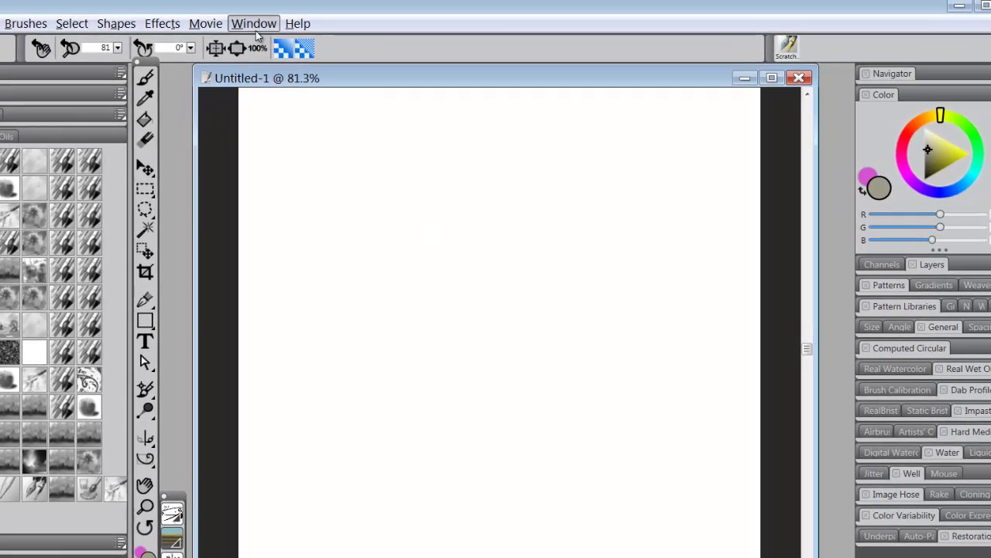
pyautogui.click(248, 3)
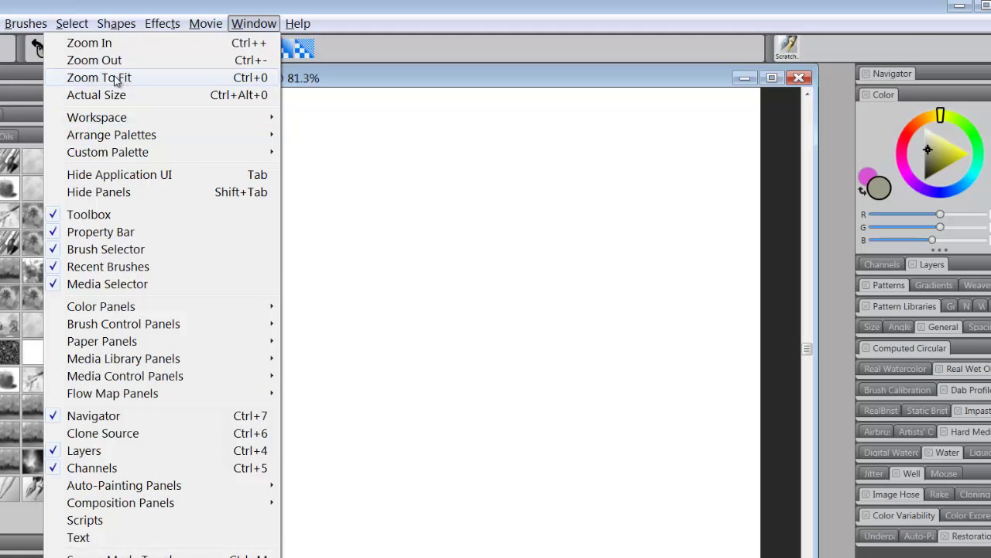
pyautogui.click(366, 44)
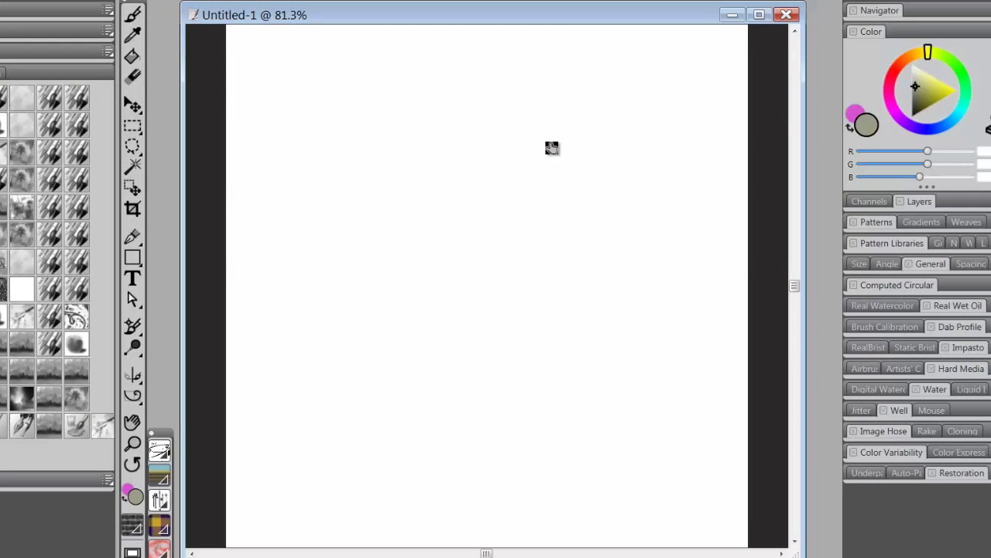
pyautogui.scroll(-3, 552, 148)
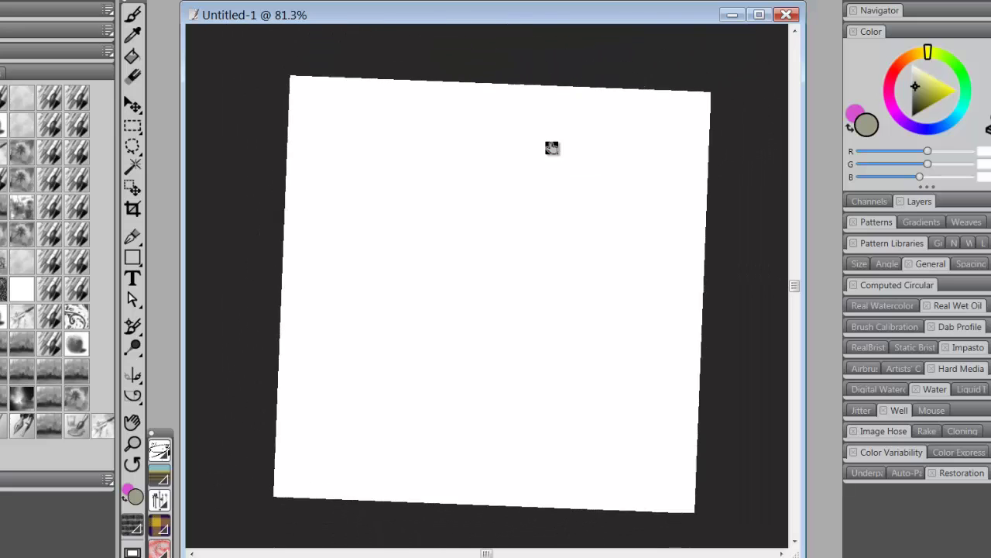
pyautogui.hotkey('ctrl', '0')
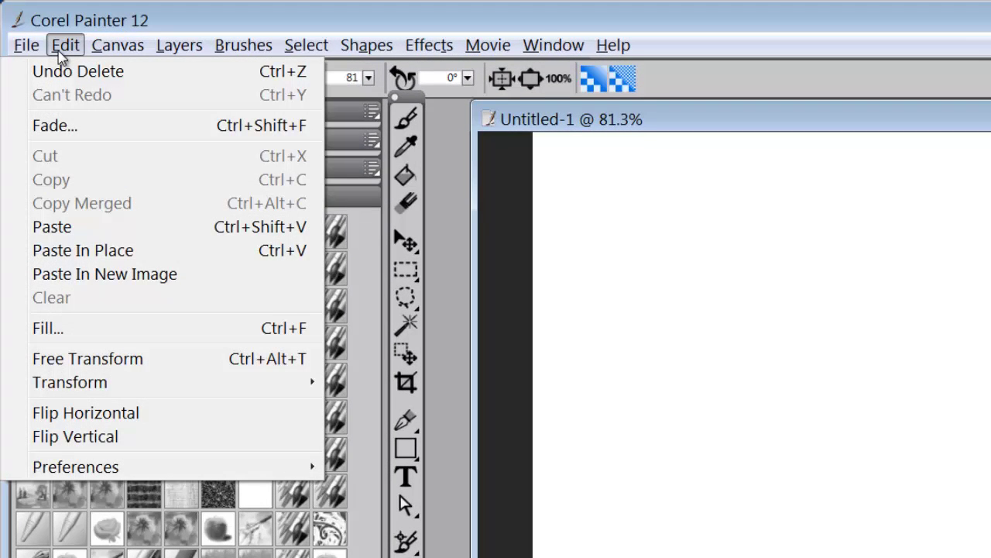
# Disable Multi-Touch in the General preferences and accept the change.
pyautogui.moveTo(67, 470)
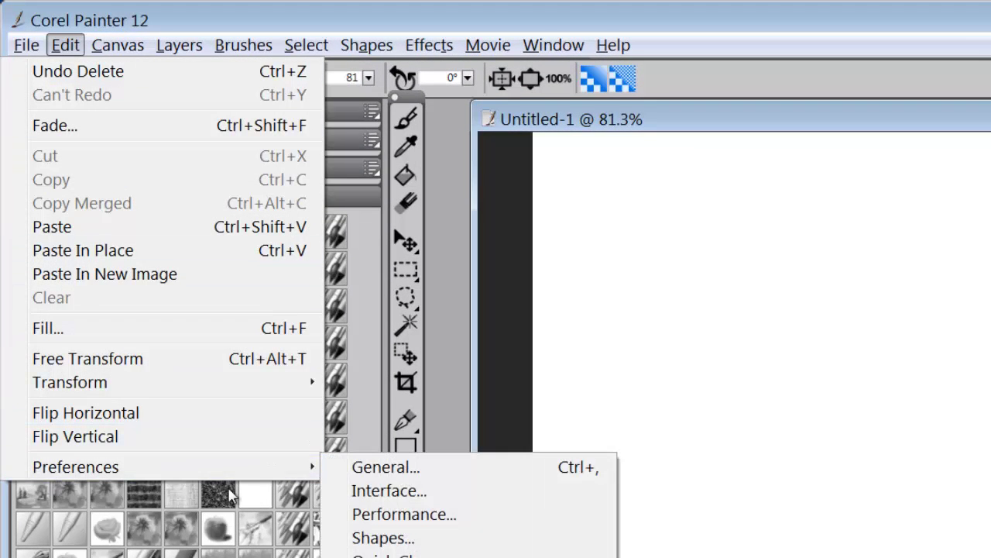
pyautogui.click(405, 467)
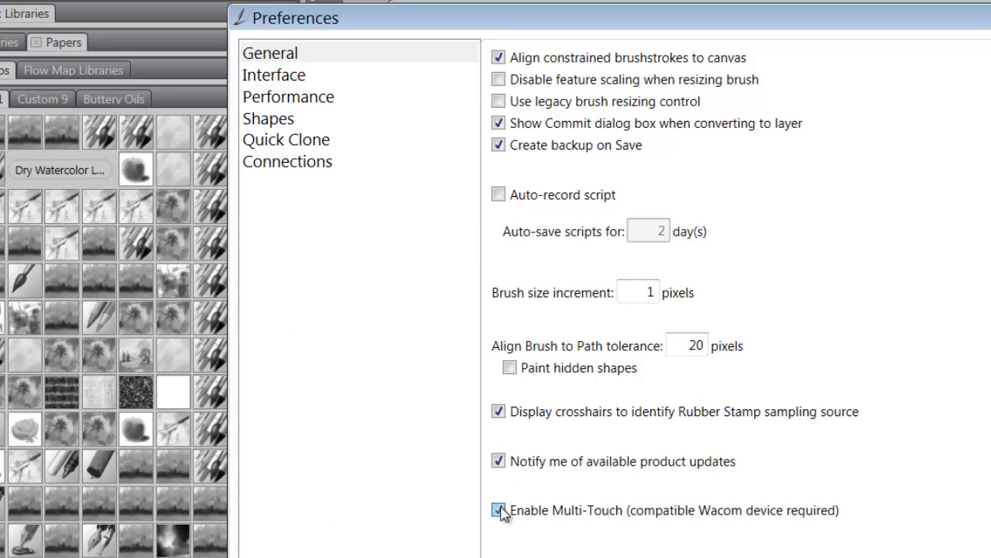
pyautogui.click(498, 510)
pyautogui.press('Return')
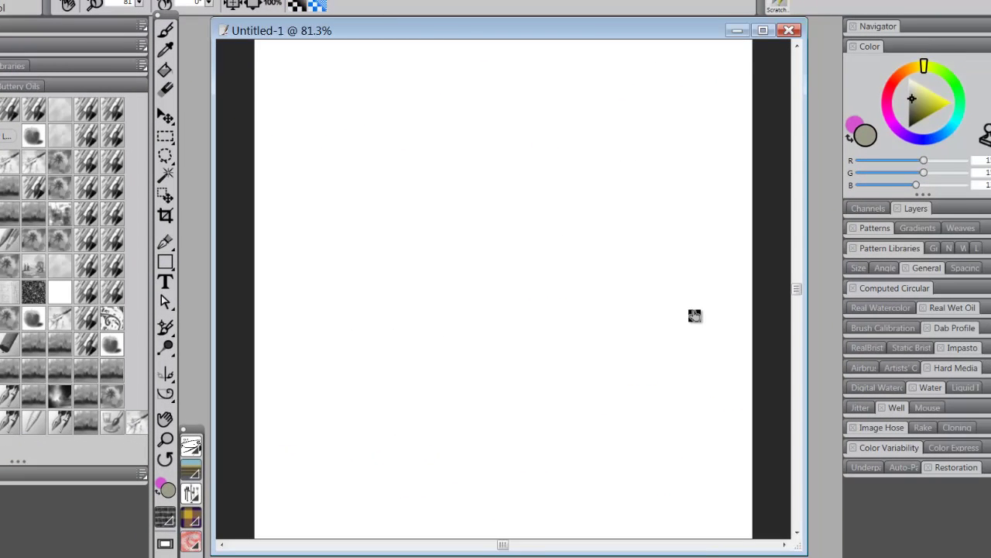
# Zoom the canvas out to 43.3%, in to 73.2% and back out to 59.3%.
pyautogui.hotkey('ctrl', '-')
pyautogui.hotkey('ctrl', '-')
pyautogui.hotkey('ctrl', '-')
pyautogui.hotkey('ctrl', '-')
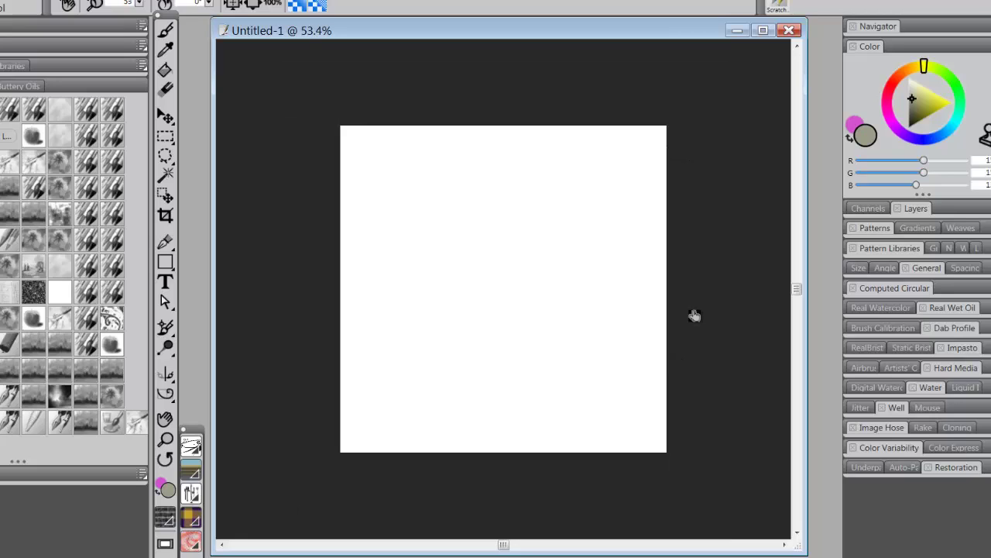
pyautogui.hotkey('ctrl', '-')
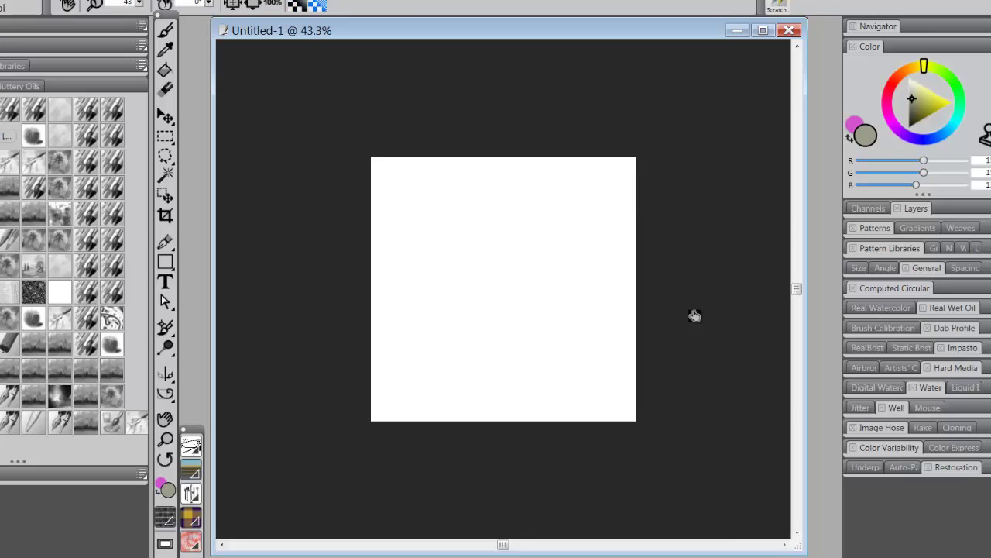
pyautogui.hotkey('ctrl', '+')
pyautogui.hotkey('ctrl', '+')
pyautogui.hotkey('ctrl', '+')
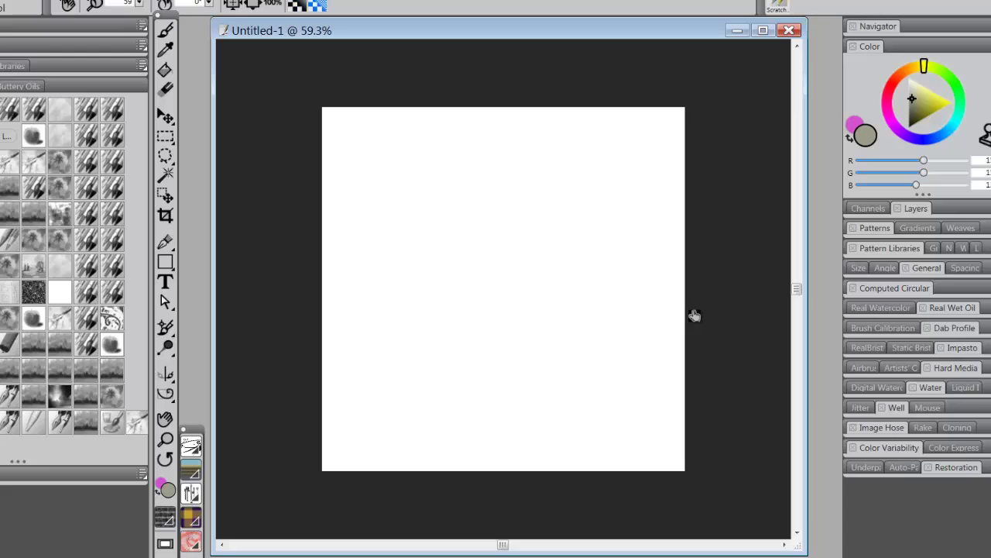
pyautogui.hotkey('ctrl', '+')
pyautogui.hotkey('ctrl', '+')
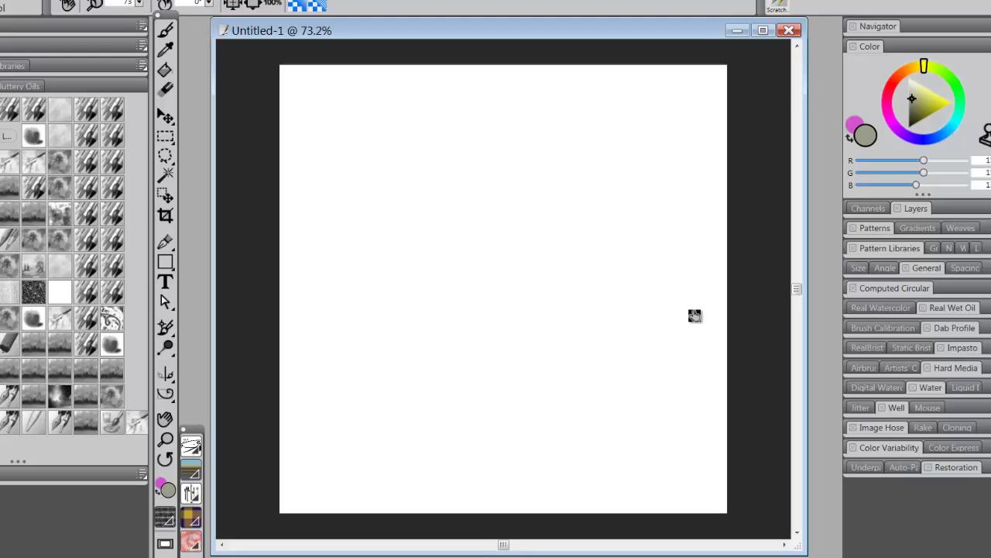
pyautogui.hotkey('ctrl', '-')
pyautogui.hotkey('ctrl', '-')
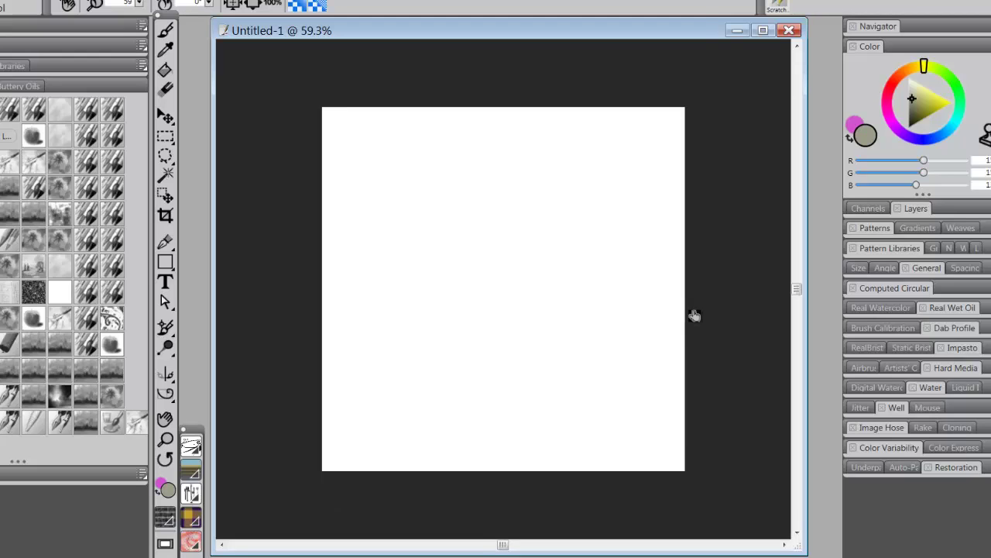
# Rotate the canvas to about 330°, bring it back to about 358°, and pan it sideways.
pyautogui.scroll(-8, 707, 314)
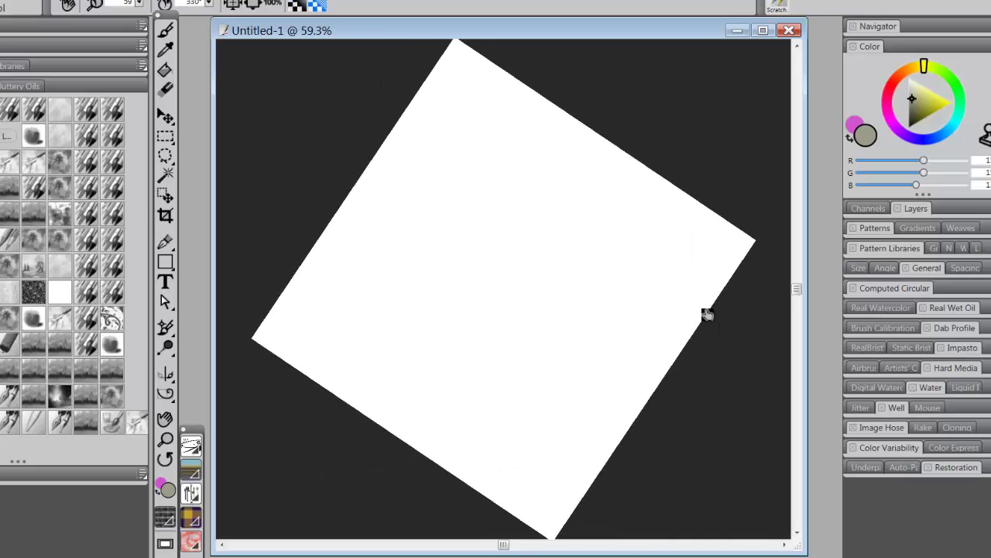
pyautogui.scroll(1, 707, 314)
pyautogui.moveTo(707, 313); pyautogui.dragTo(707, 314)
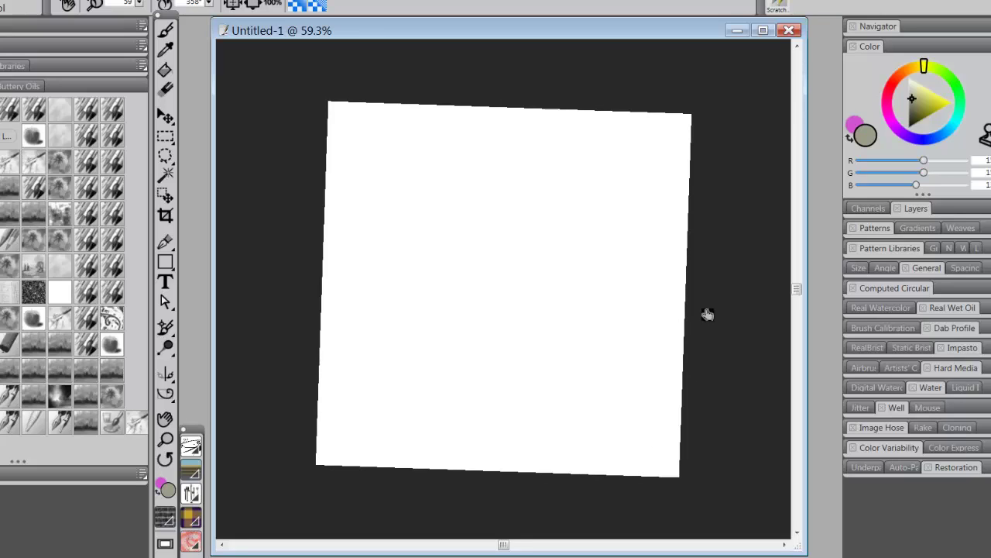
pyautogui.hscroll(-5, 707, 313)
pyautogui.hscroll(6, 708, 313)
pyautogui.moveTo(707, 314); pyautogui.dragTo(707, 314)
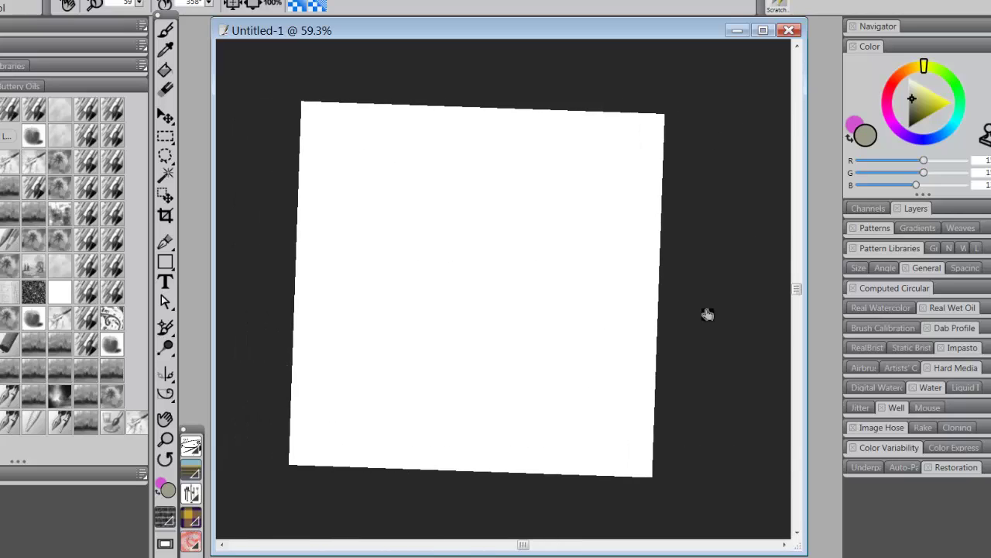
pyautogui.rightClick(707, 313)
pyautogui.rightClick(707, 314)
# Enable Multi-Touch again in the General preferences and accept the settings.
pyautogui.hotkey('alt', 'c')
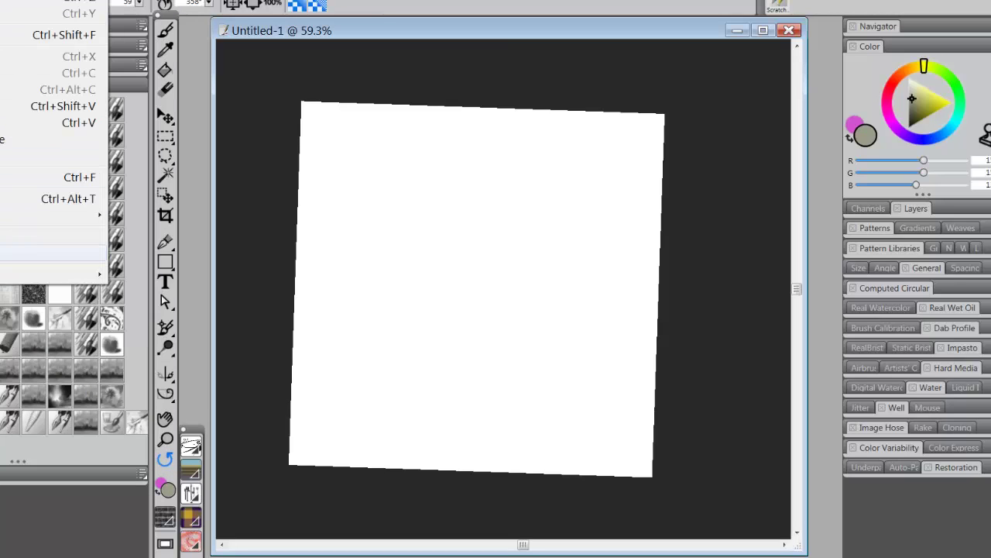
pyautogui.moveTo(50, 274)
pyautogui.click(155, 275)
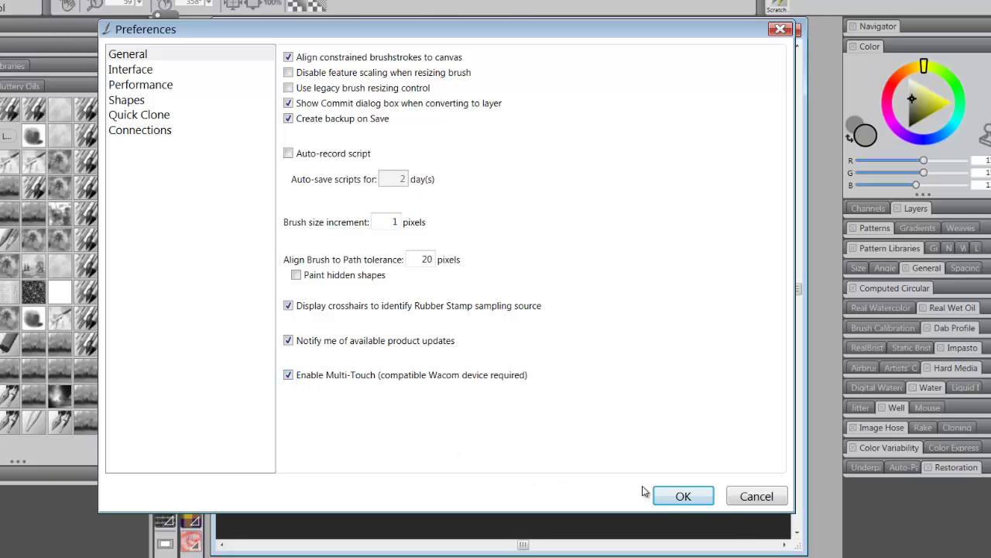
pyautogui.click(684, 498)
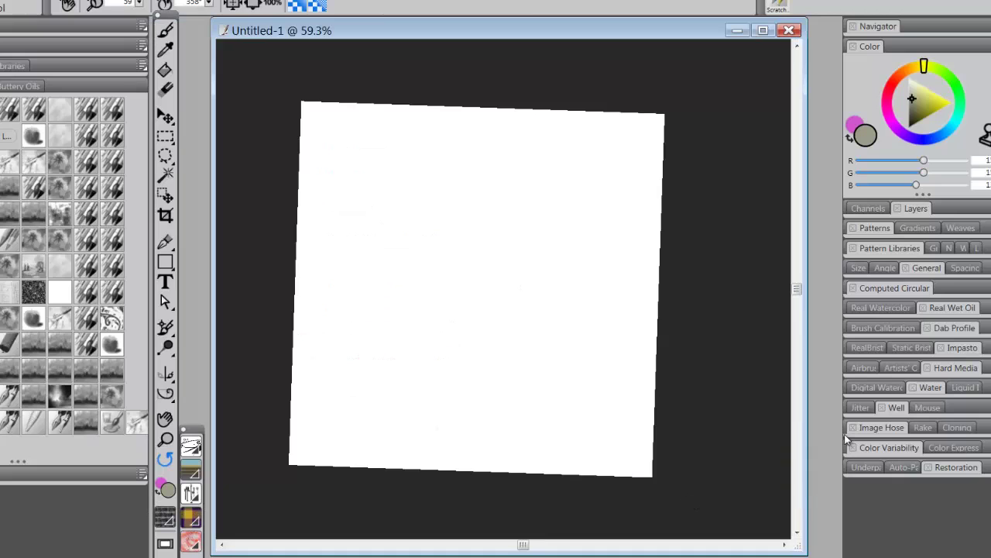